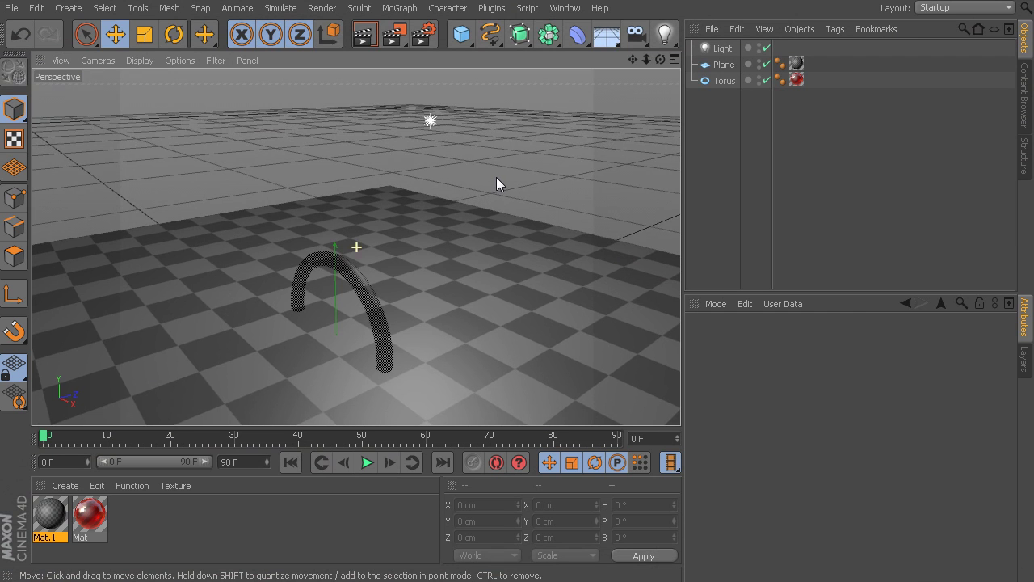
Step: Select the light and start an interactive render region around the torus, extending the region's upper edge
scroll(496, 178, up, 2)
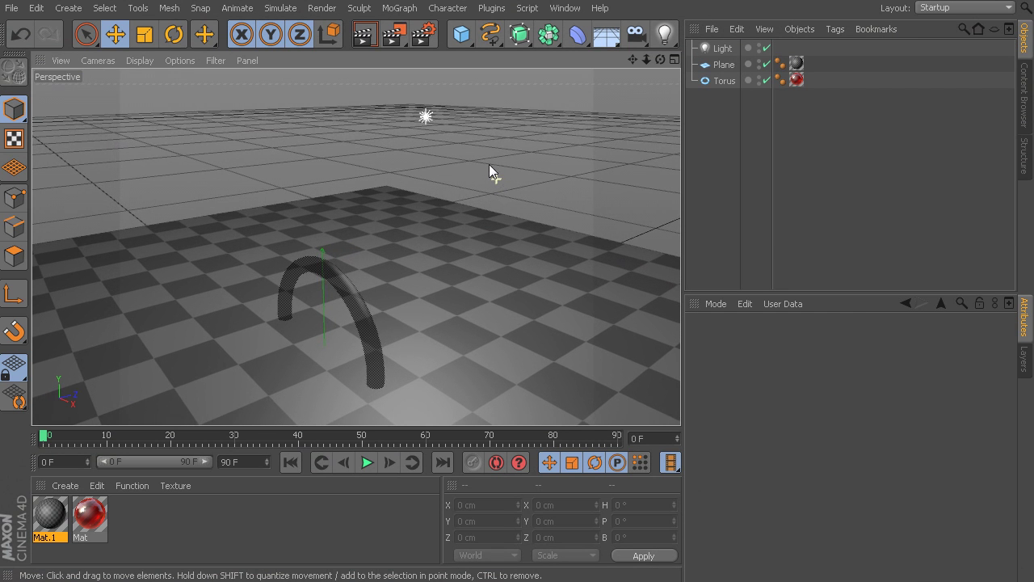
alt+middle_drag(489, 175, 507, 164)
mouse_move(507, 163)
alt+mouse_down()
mouse_move(534, 170)
mouse_move(521, 160)
alt+mouse_up()
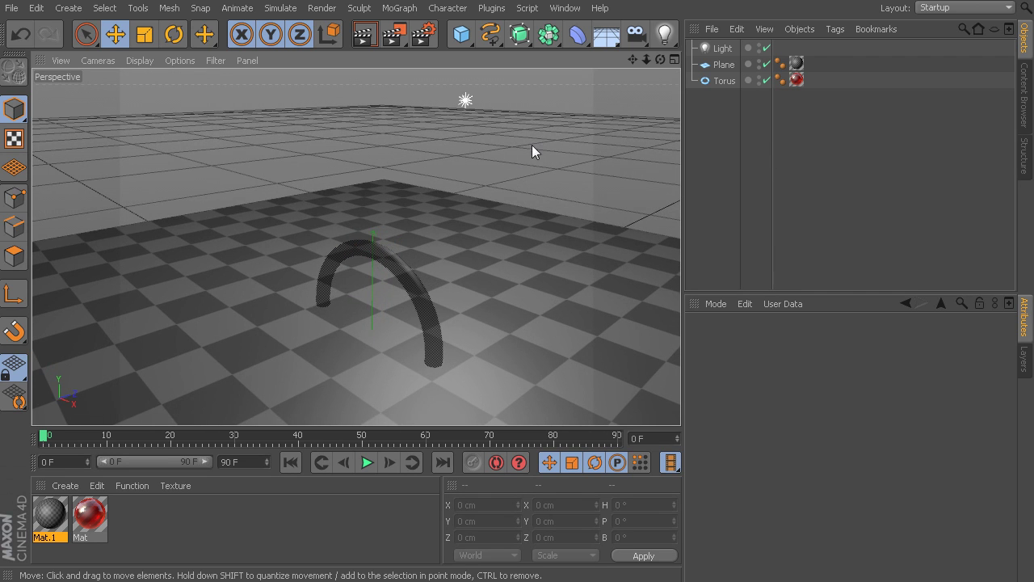
click(407, 276)
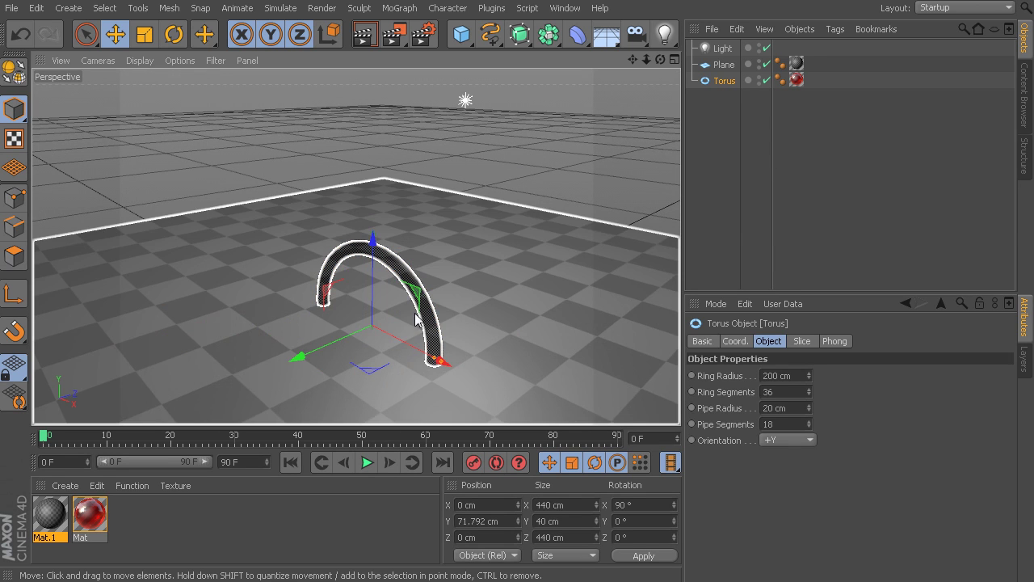
click(500, 254)
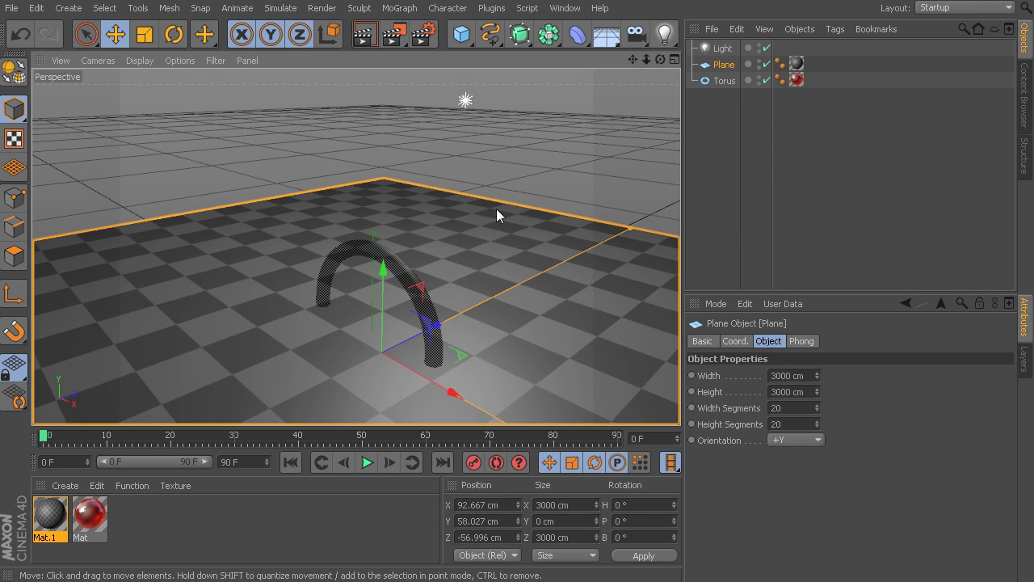
click(465, 101)
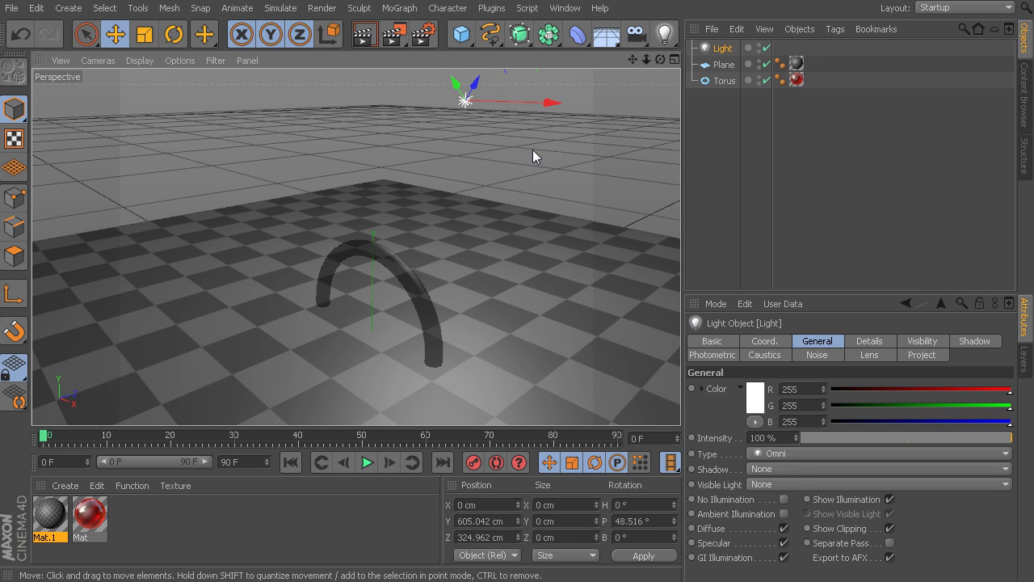
key(alt+r)
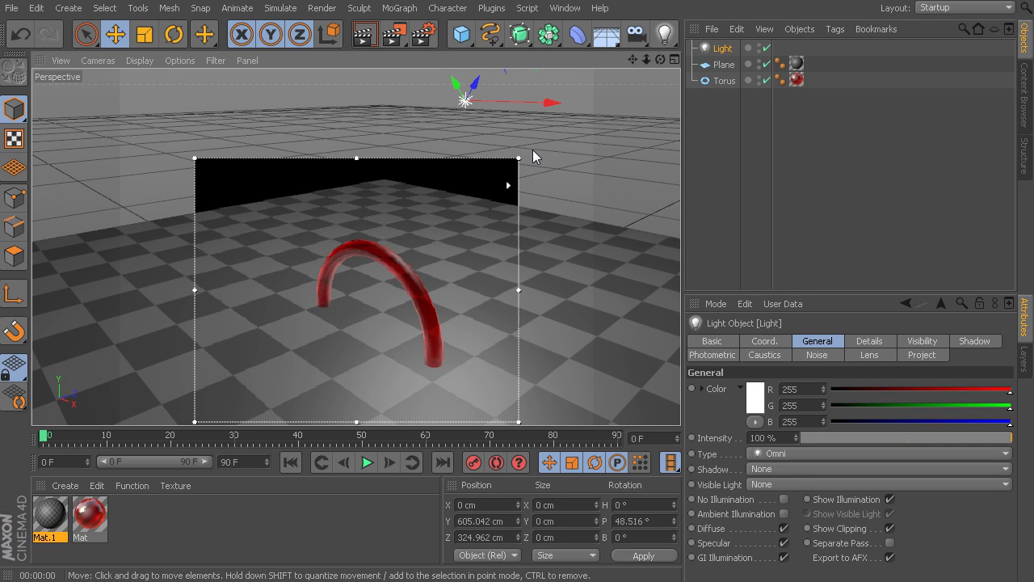
drag(356, 159, 365, 115)
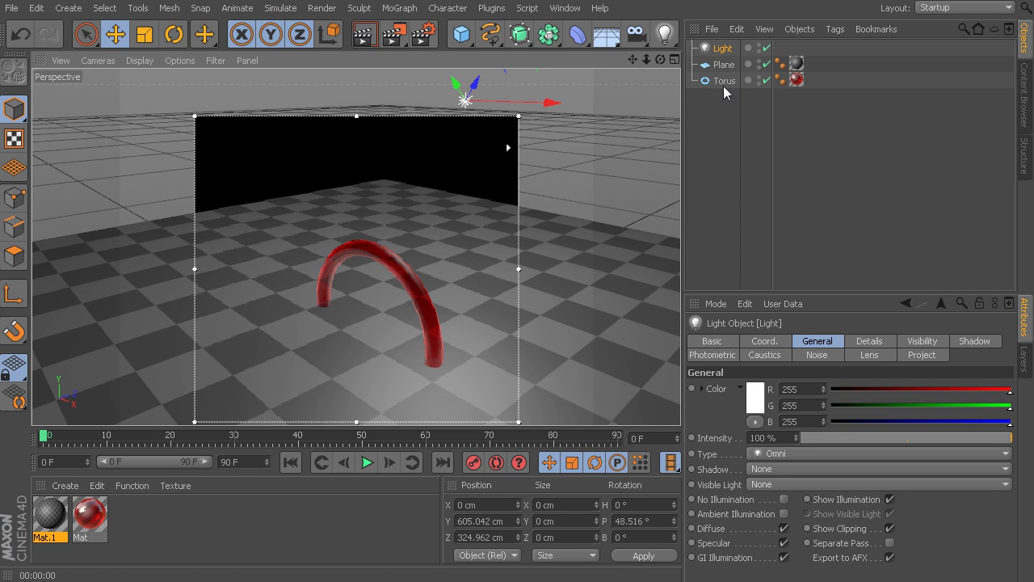
Step: Set the light's shadow type to Shadow Maps (Soft)
click(728, 50)
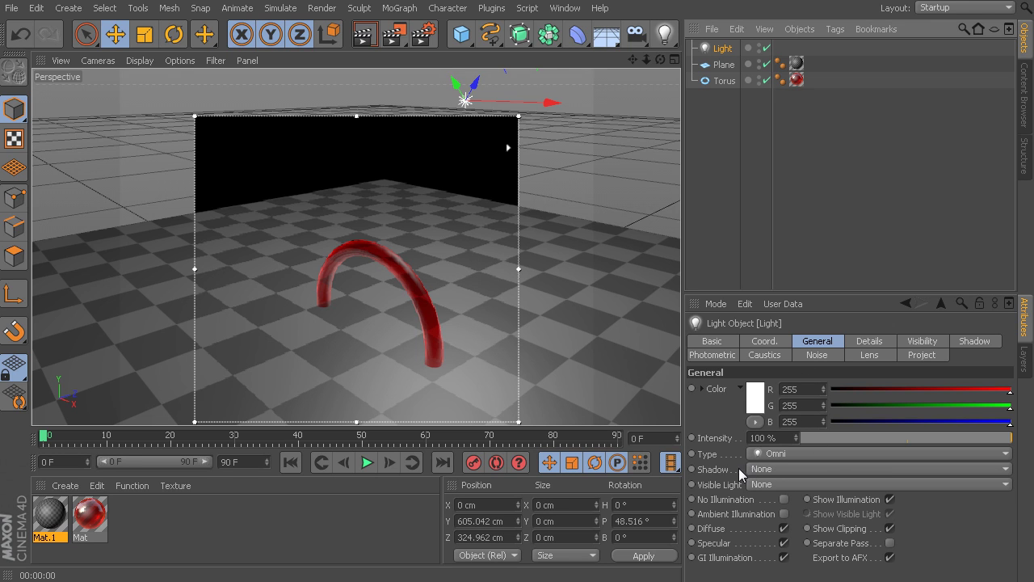
click(714, 477)
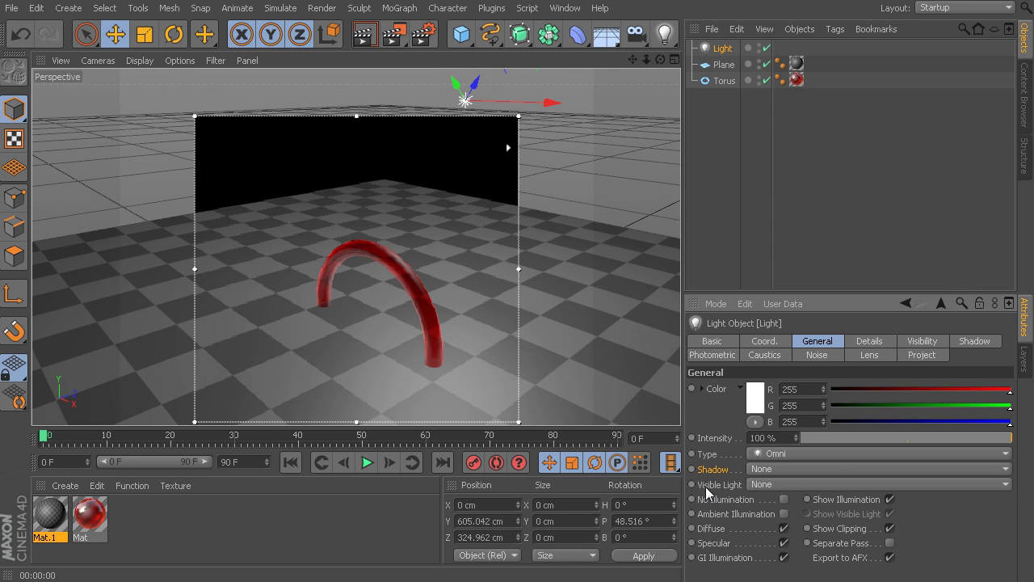
click(773, 468)
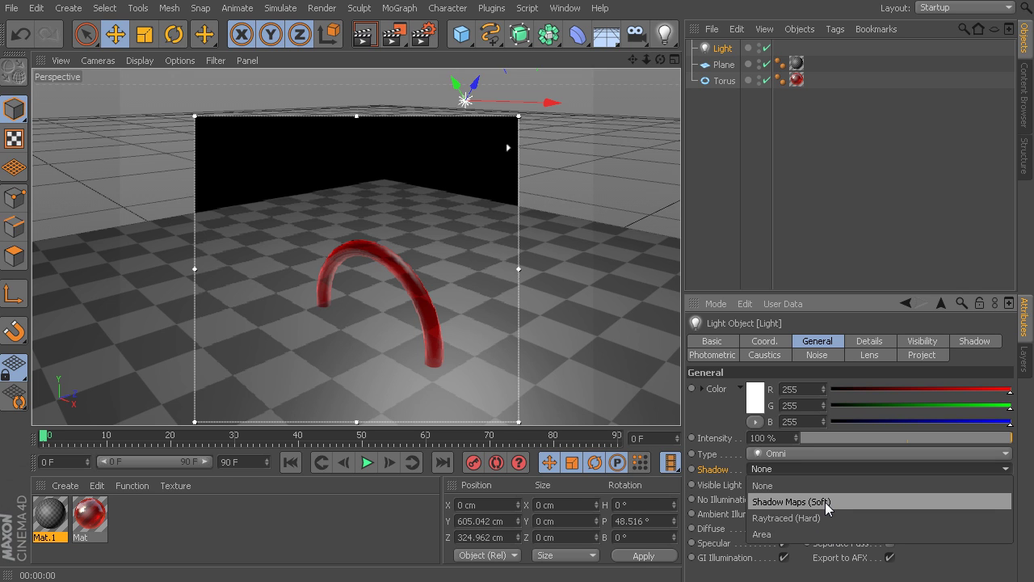
click(817, 501)
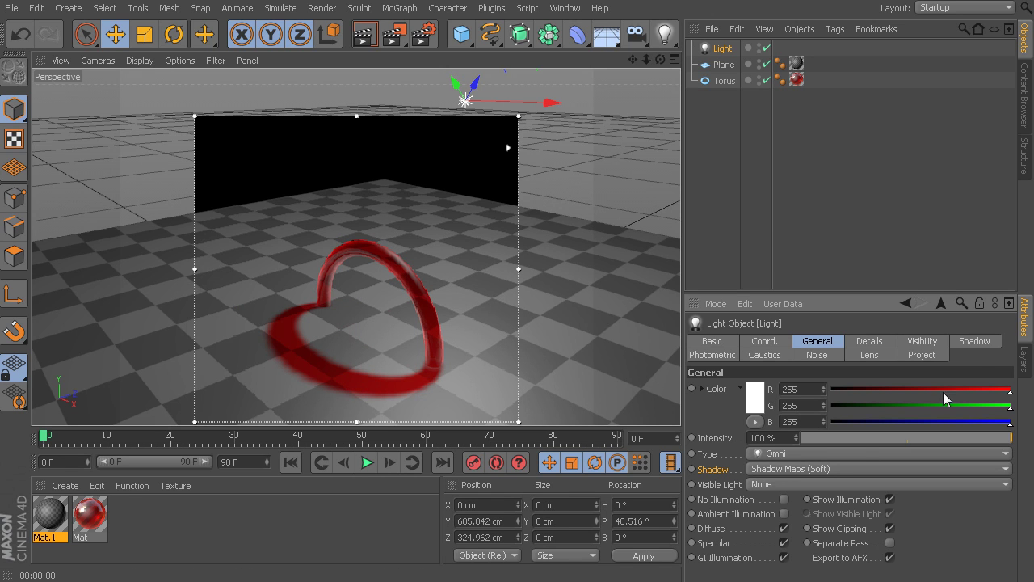
Step: Examine the light's shadow map settings and the torus's rendered soft shadow up close
click(982, 344)
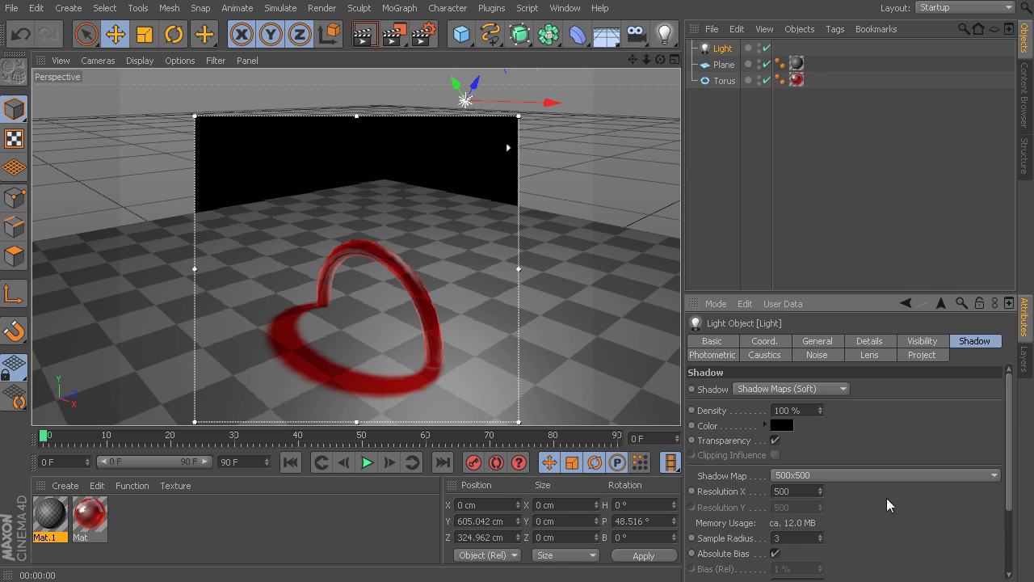
scroll(1011, 432, down, 2)
scroll(1012, 435, up, 1)
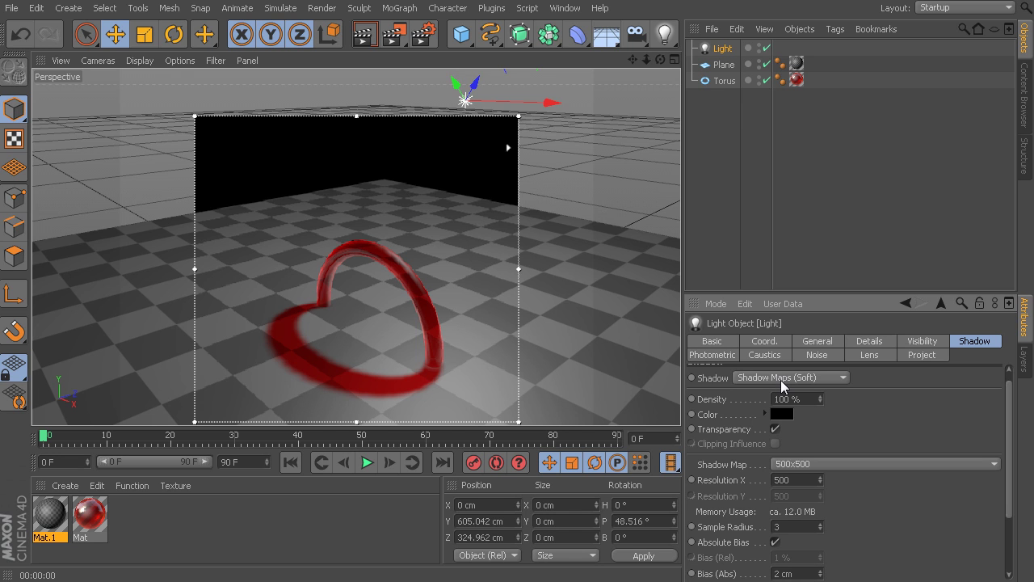
alt+middle_drag(386, 357, 414, 307)
alt+right_drag(414, 301, 396, 218)
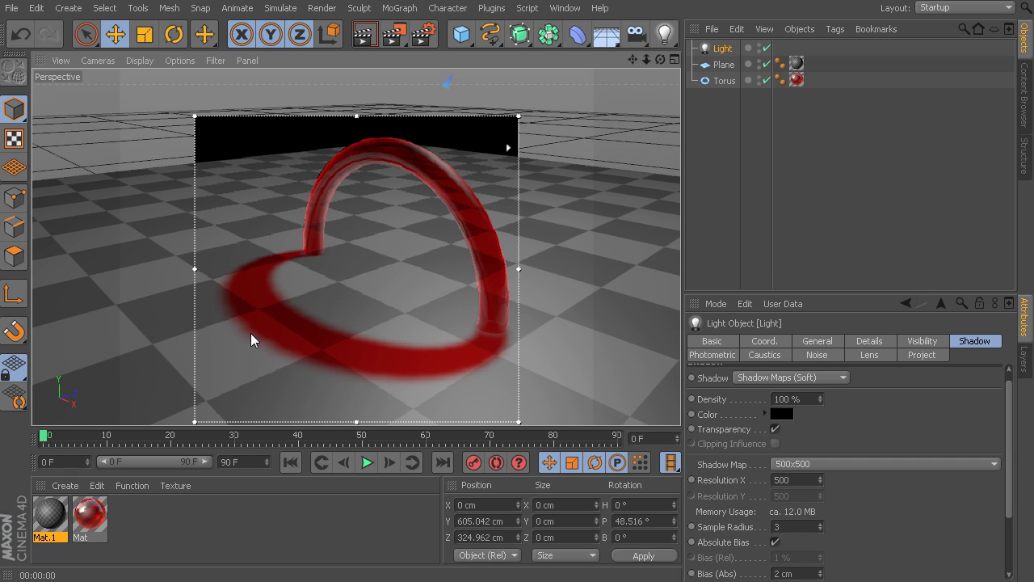
click(1010, 437)
drag(1009, 436, 1010, 455)
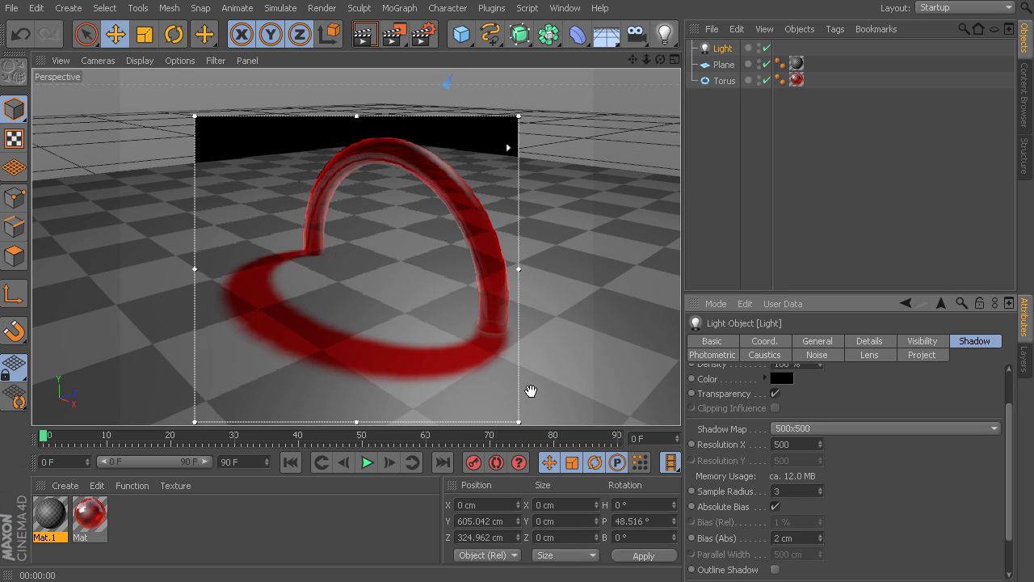
Step: Try a sample radius of 1 on the light's soft shadow with shadow map sizes 250x250 and 750x750
click(820, 494)
click(820, 492)
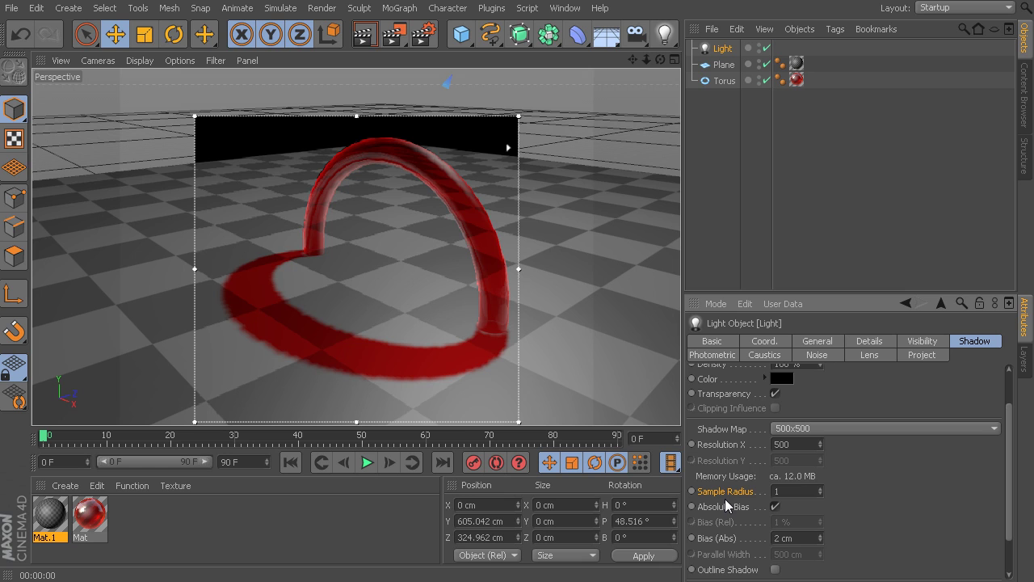
click(802, 431)
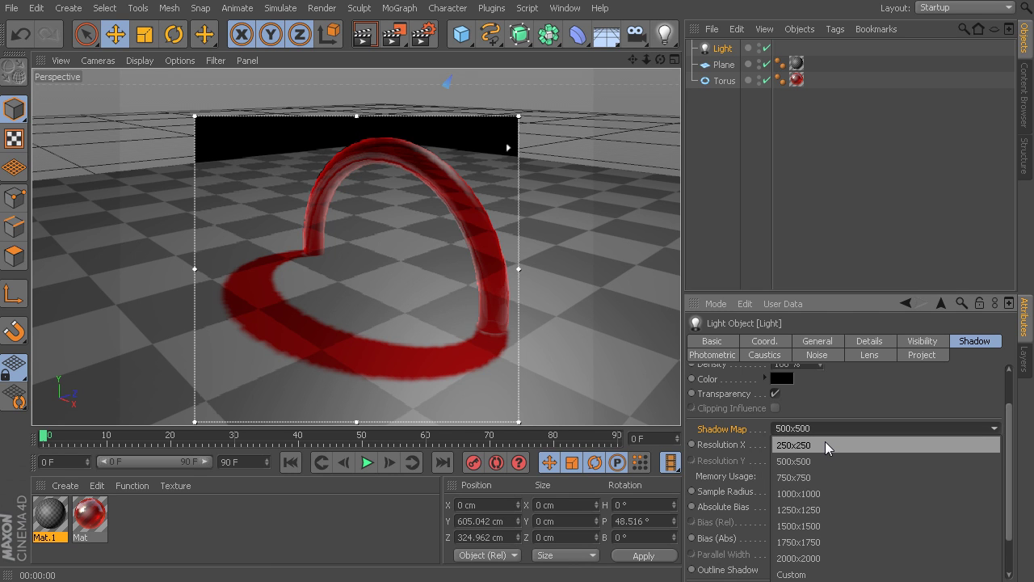
click(825, 443)
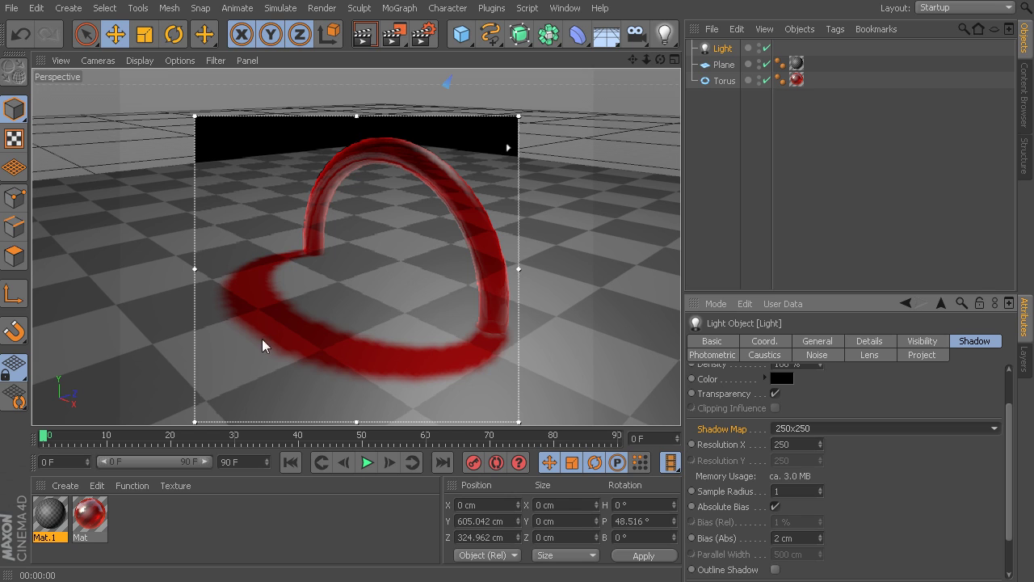
click(848, 429)
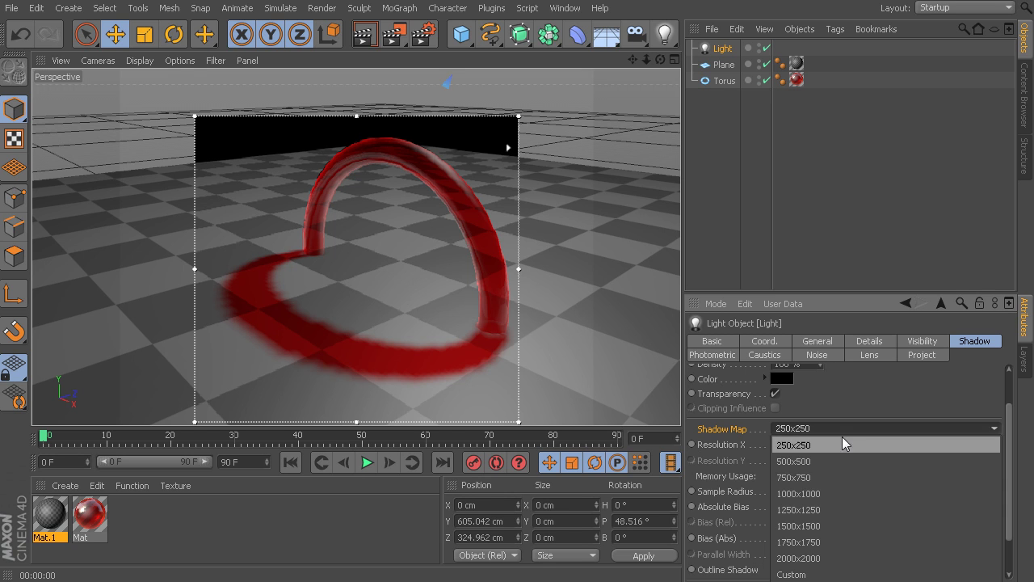
click(810, 480)
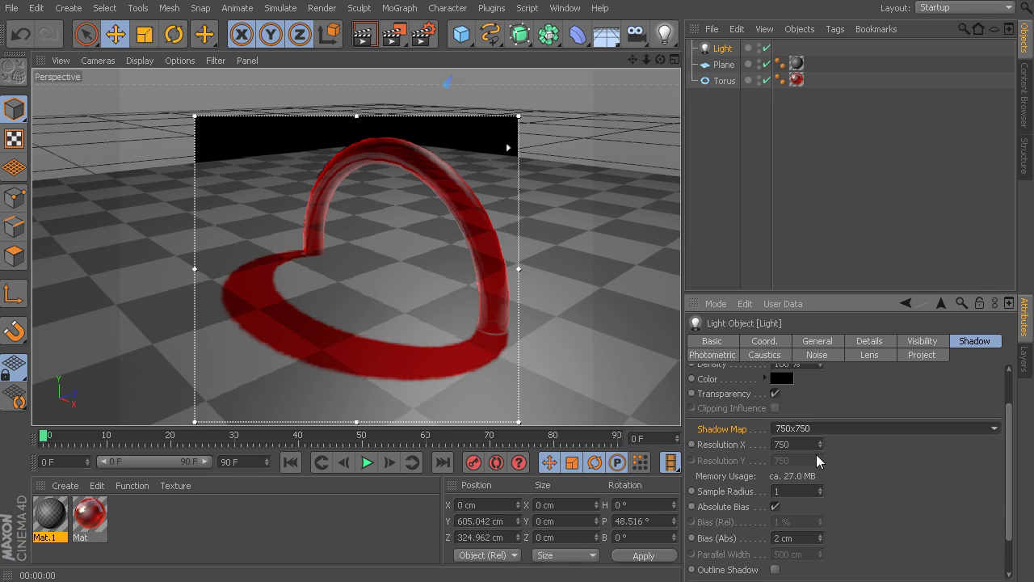
Step: Set the light's shadow map size to 1000x1000 and its sample radius to 4
click(825, 429)
click(803, 493)
click(819, 488)
click(820, 488)
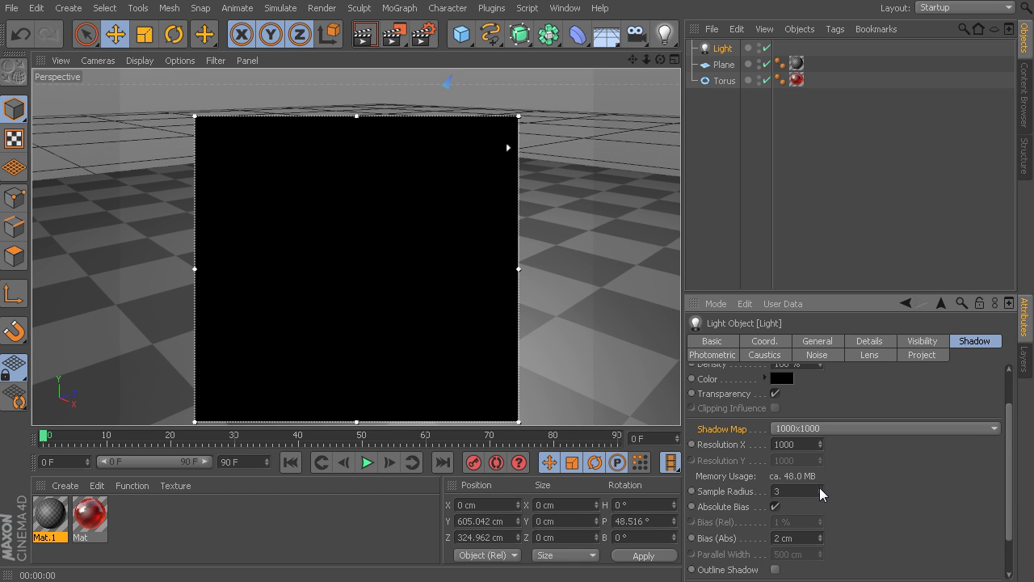
click(820, 487)
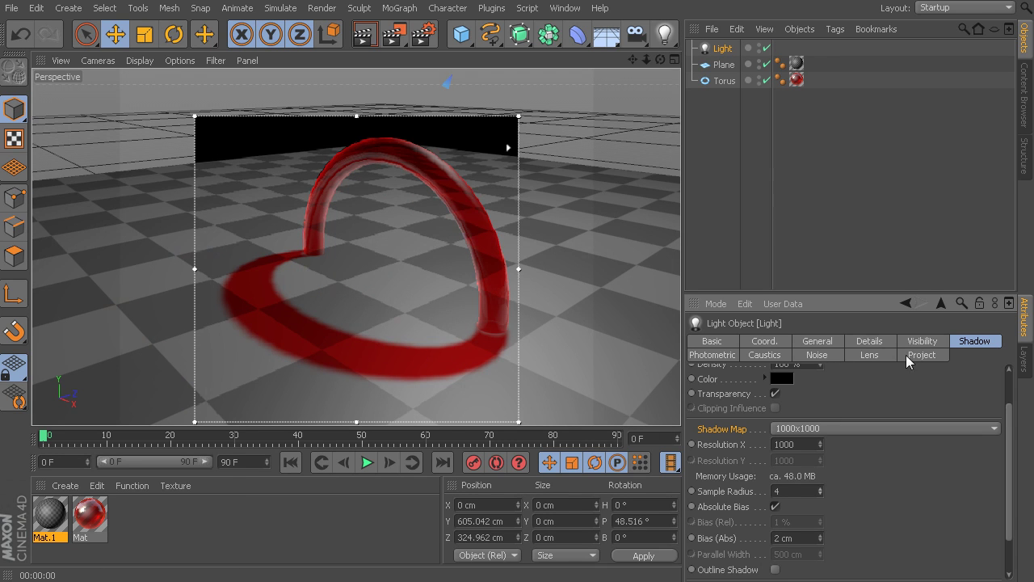
Step: Switch the light's shadow to Raytraced (Hard) and compare low and maximum render region quality, ending at maximum
drag(1009, 423, 1009, 383)
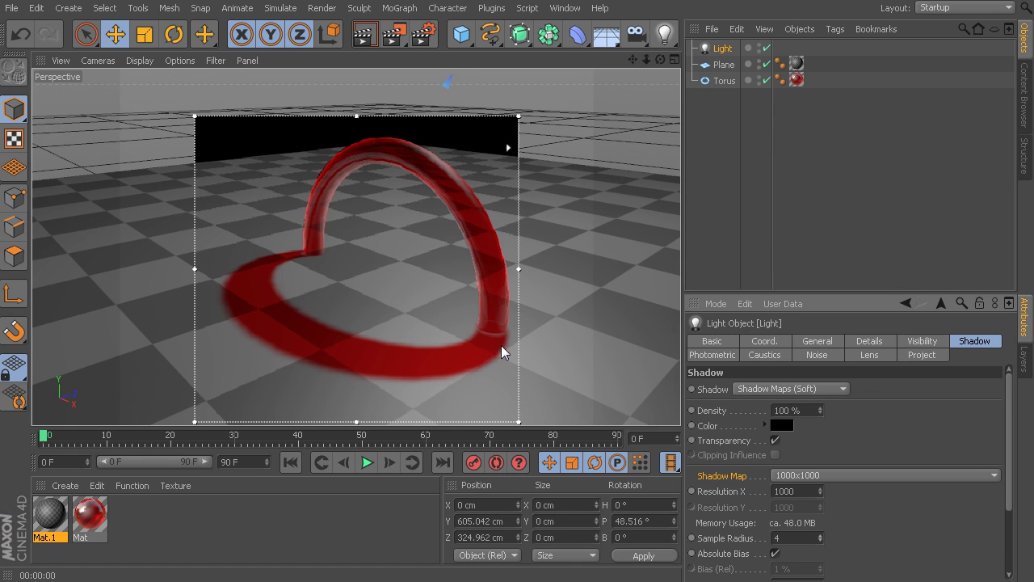
click(772, 388)
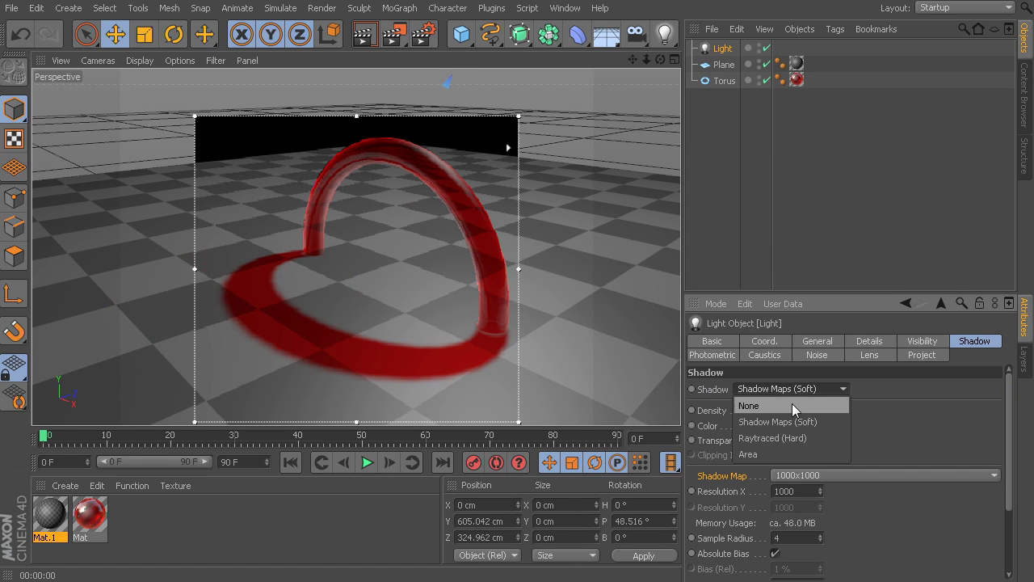
click(822, 436)
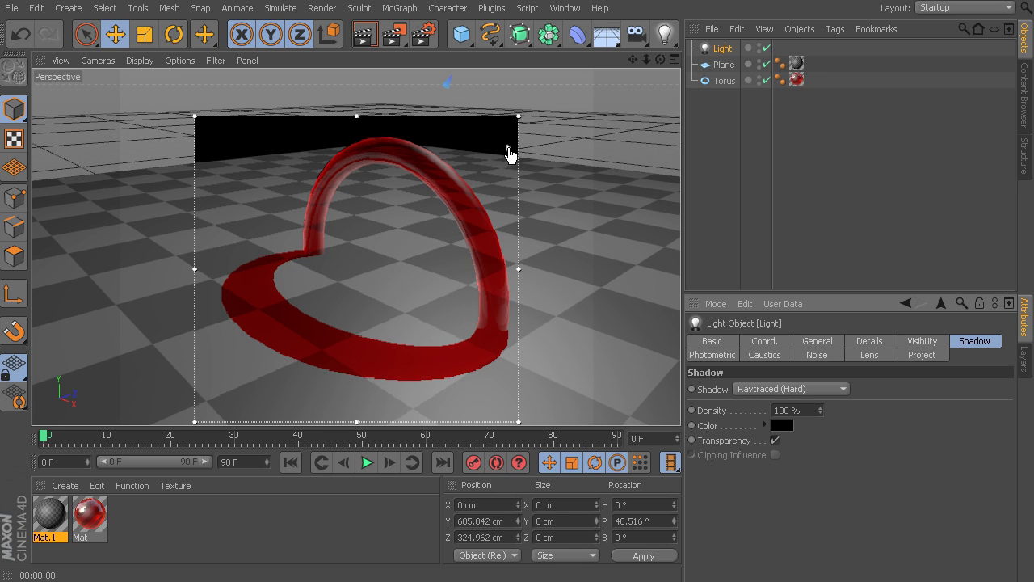
drag(511, 147, 511, 405)
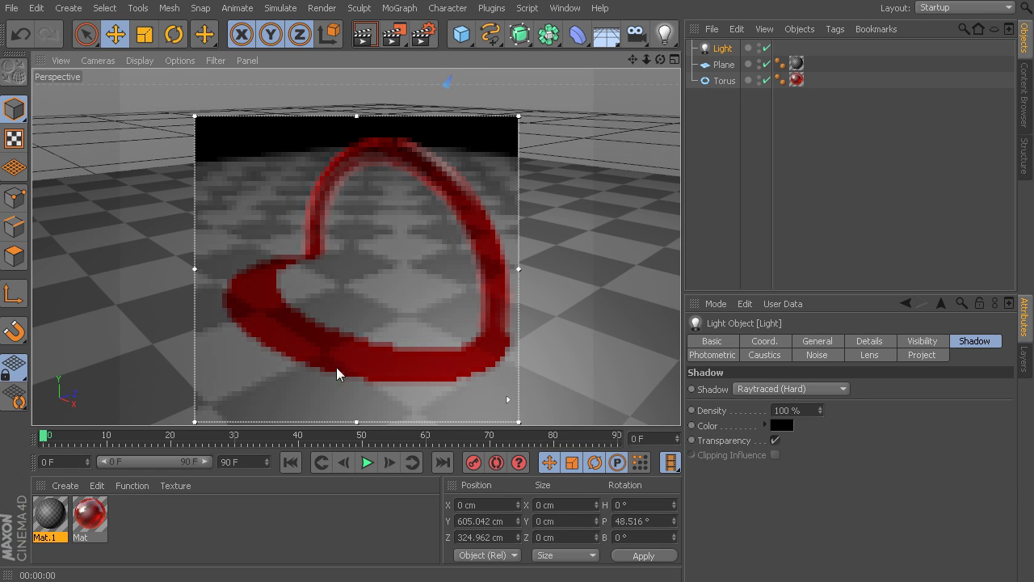
drag(512, 410, 552, 110)
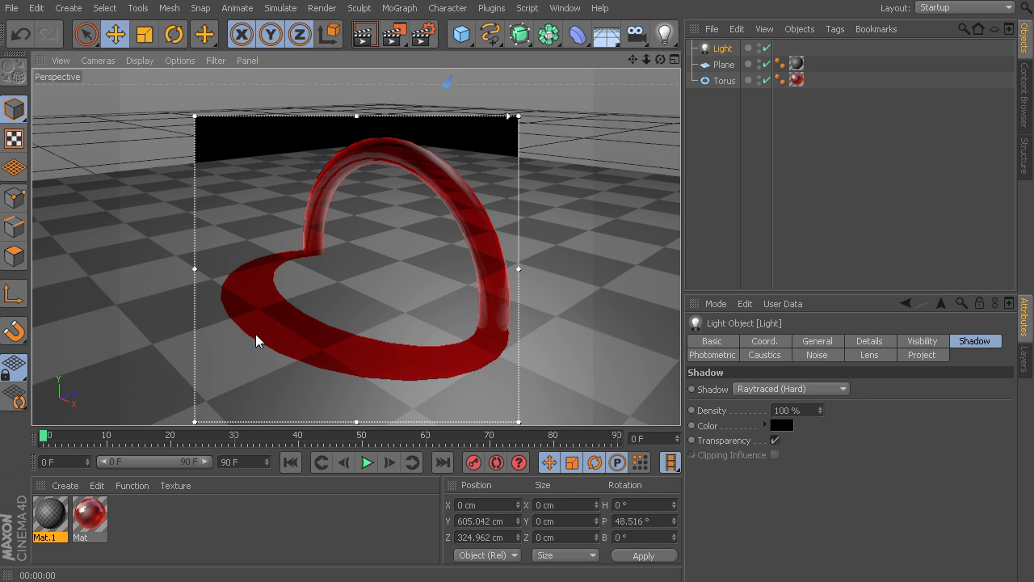
Step: Change the light's shadow type to Area and display its area shape and size settings
click(822, 389)
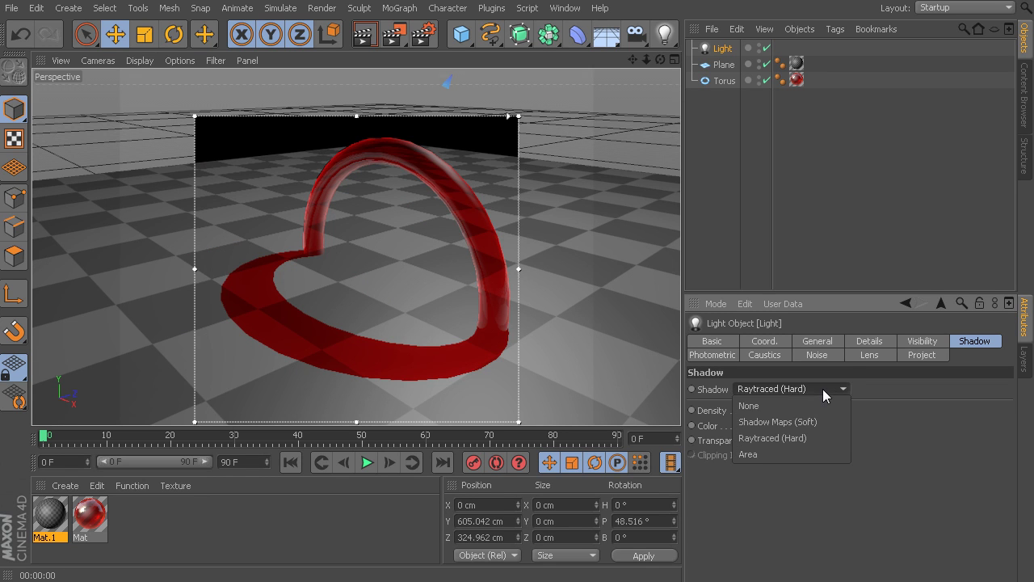
click(806, 454)
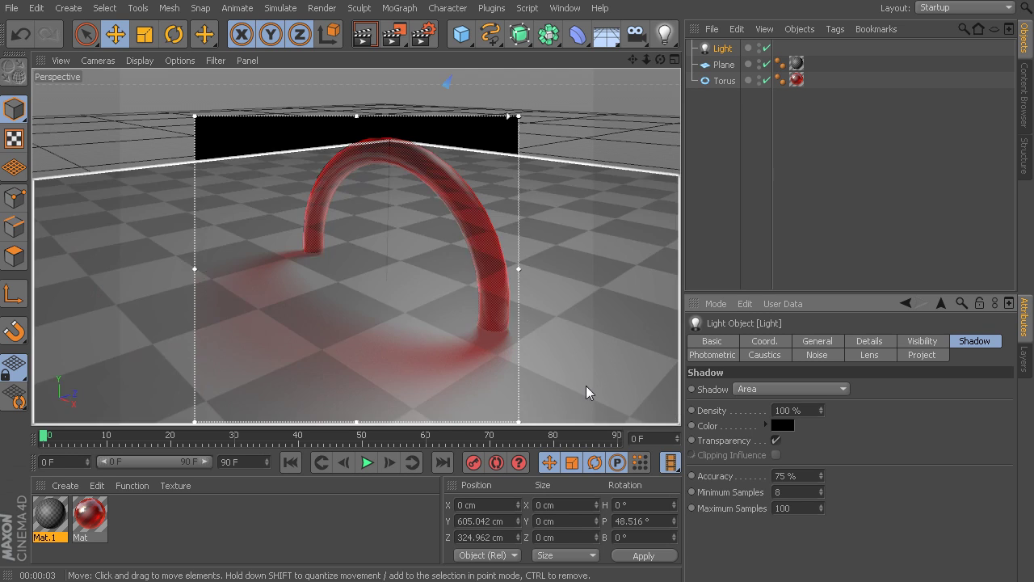
click(886, 345)
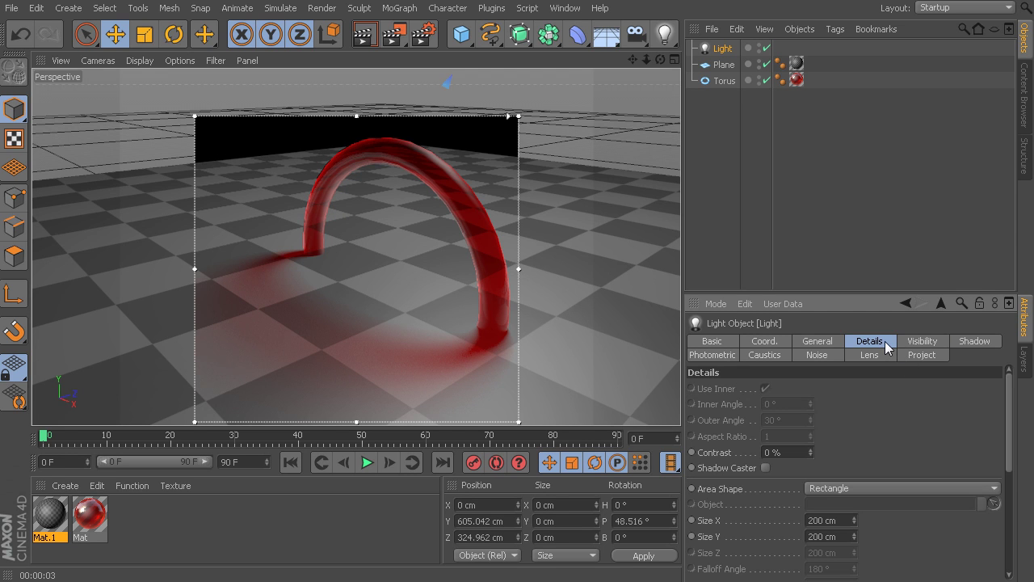
drag(1010, 386, 1009, 429)
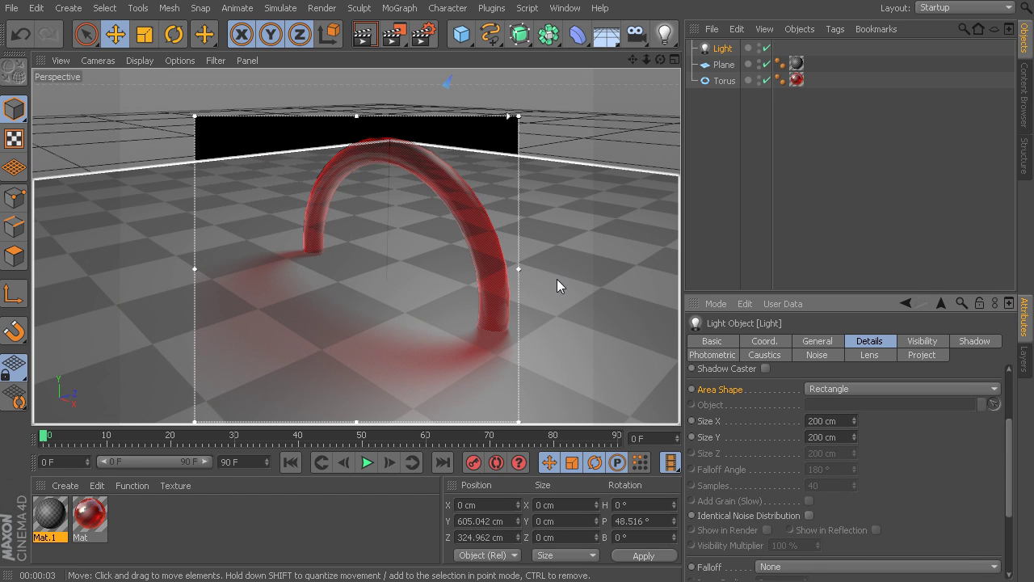
Step: Compare the light's rectangular area outline with the rendered area shadow, leaving the interactive render region off
alt+drag(542, 218, 483, 161)
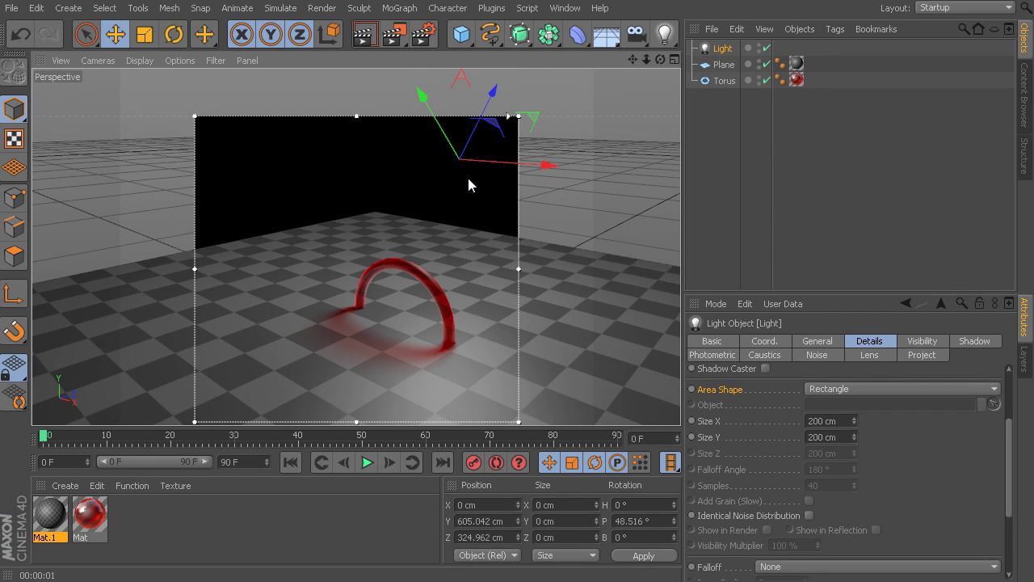
key(alt+r)
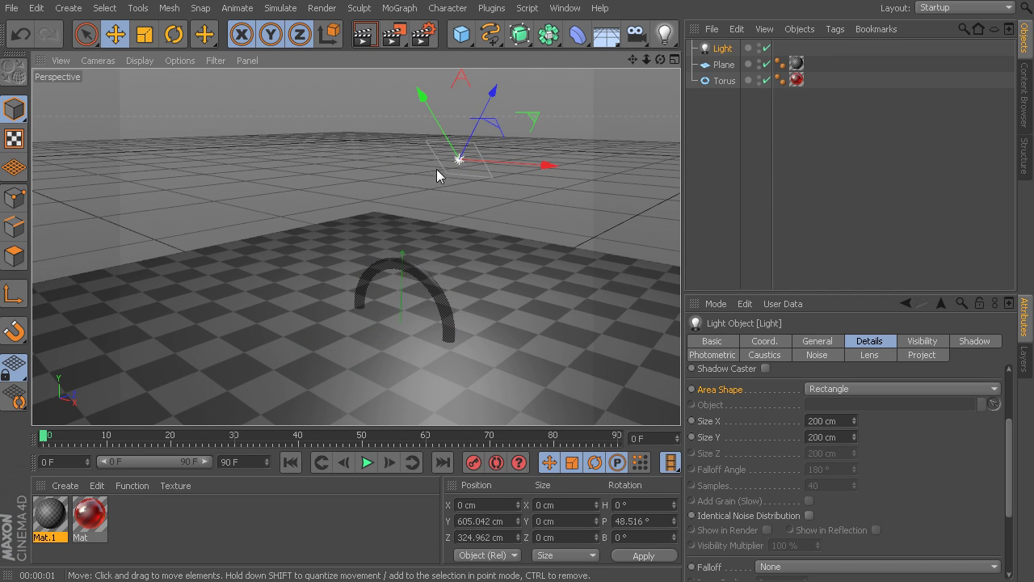
key(alt+r)
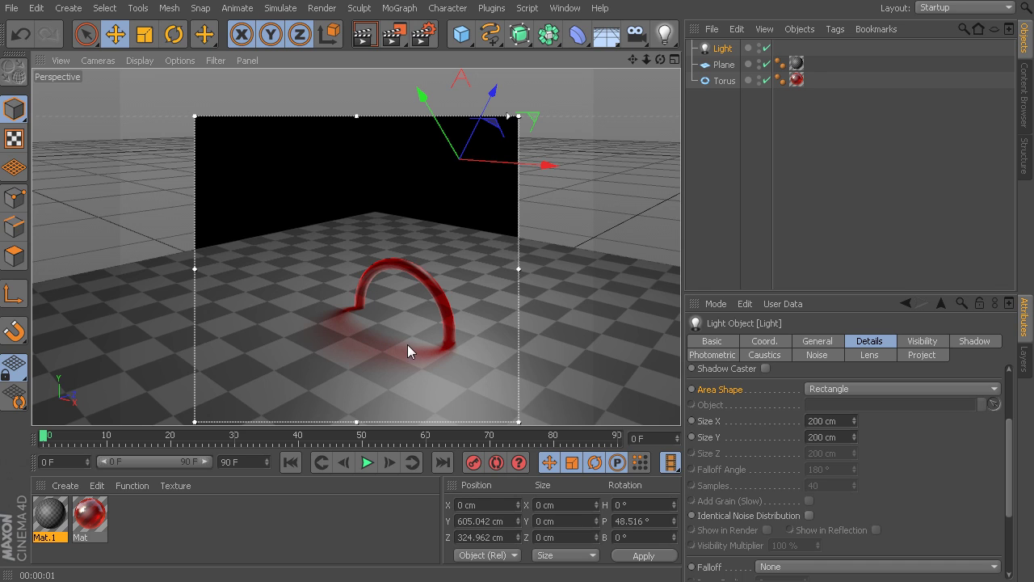
key(alt+r)
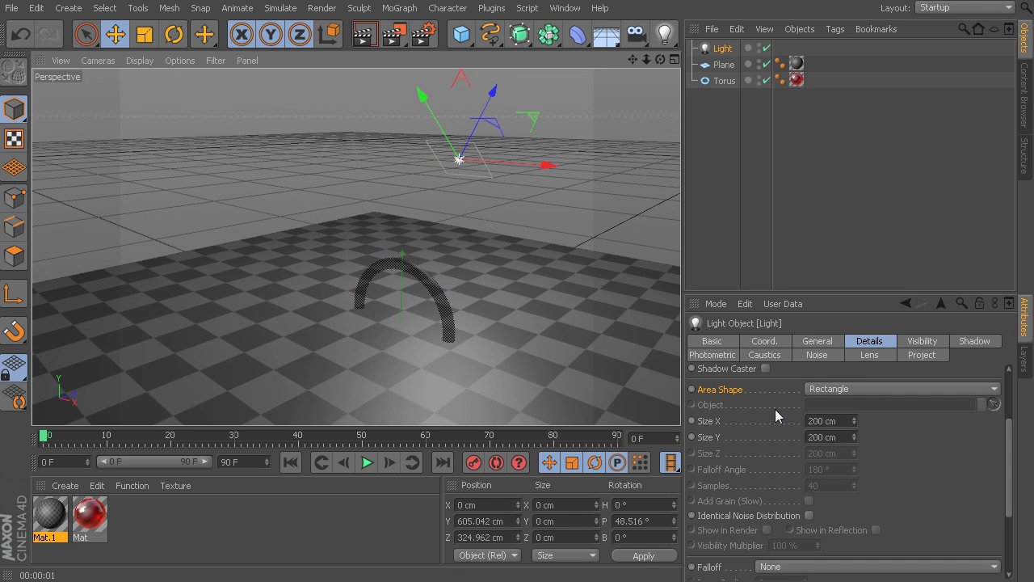
Step: Set the light's rectangular area shape to 50 cm in both Size X and Size Y
double_click(824, 420)
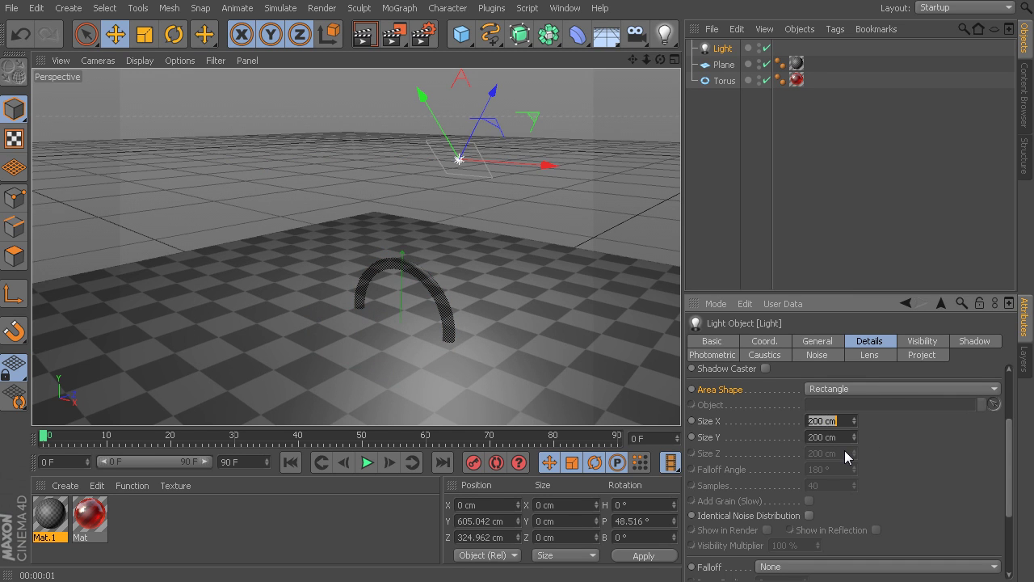
text(50)
key(Tab)
text(50)
key(Return)
Step: Examine the torus's area shadow from several angles in the interactive render region, comparing its edges near and far from the contact points
alt+middle_drag(442, 207, 417, 201)
alt+right_drag(417, 201, 424, 167)
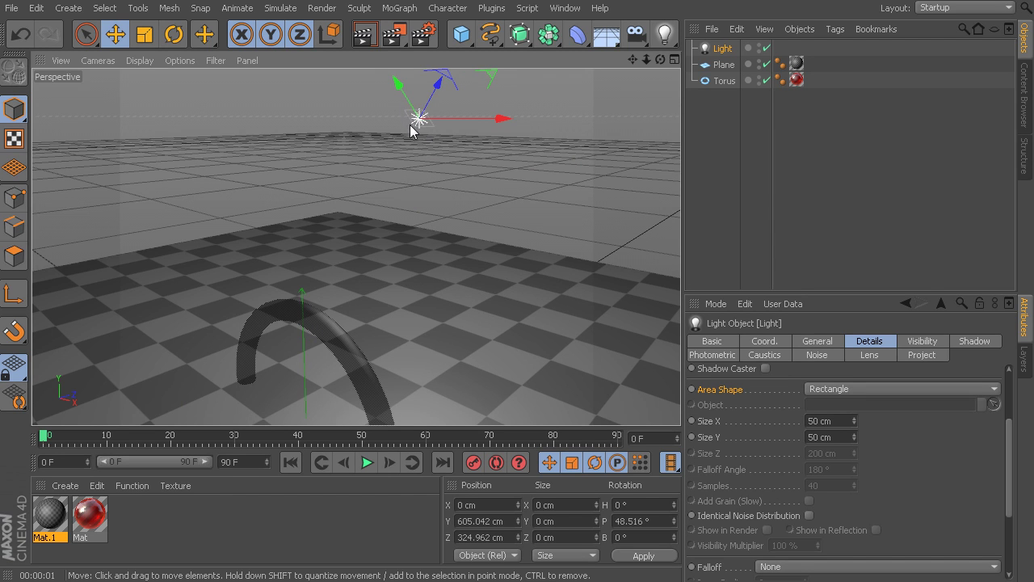
alt+middle_drag(403, 262, 426, 206)
alt+drag(426, 223, 423, 243)
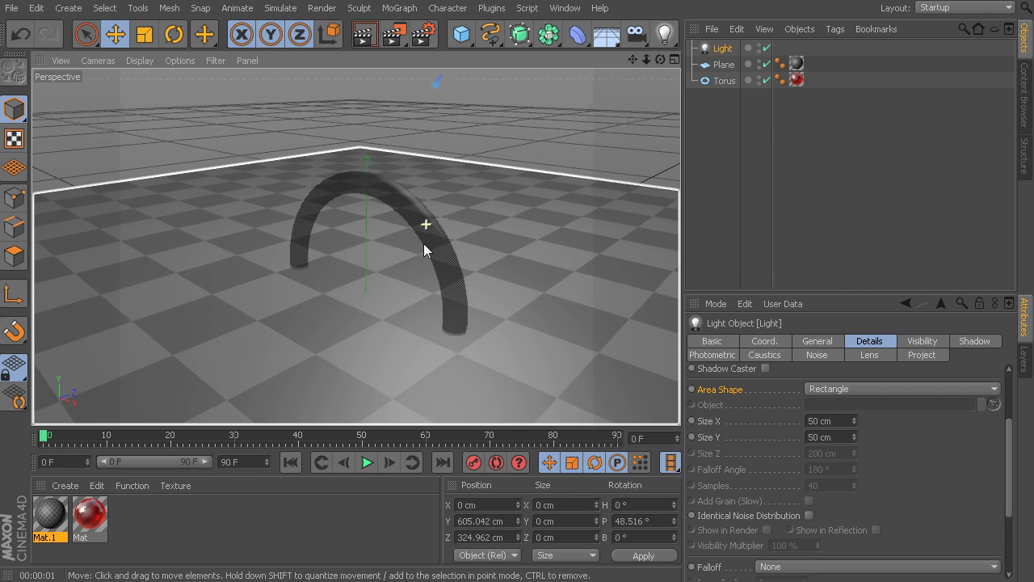
key(alt+r)
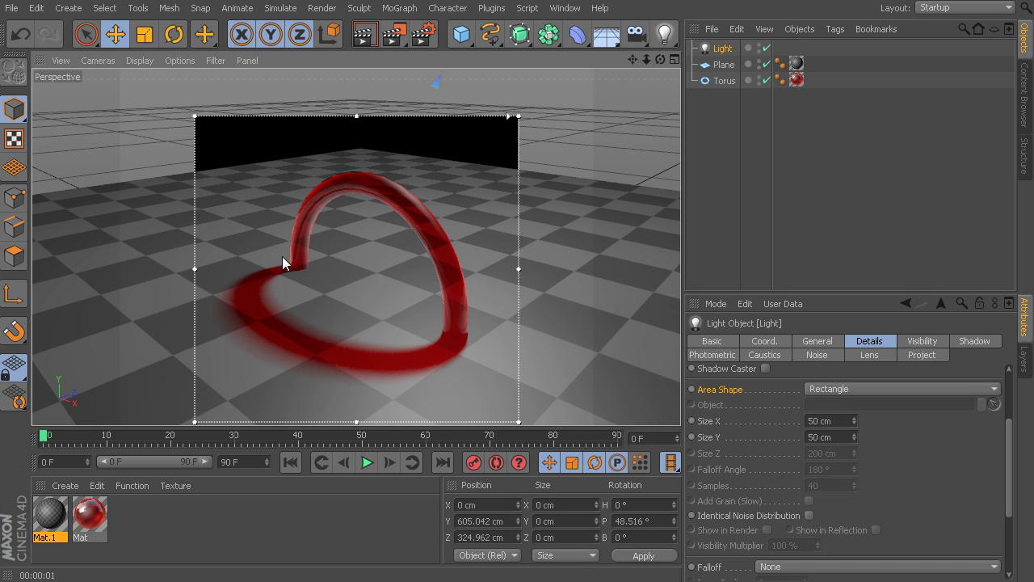
alt+drag(407, 365, 423, 340)
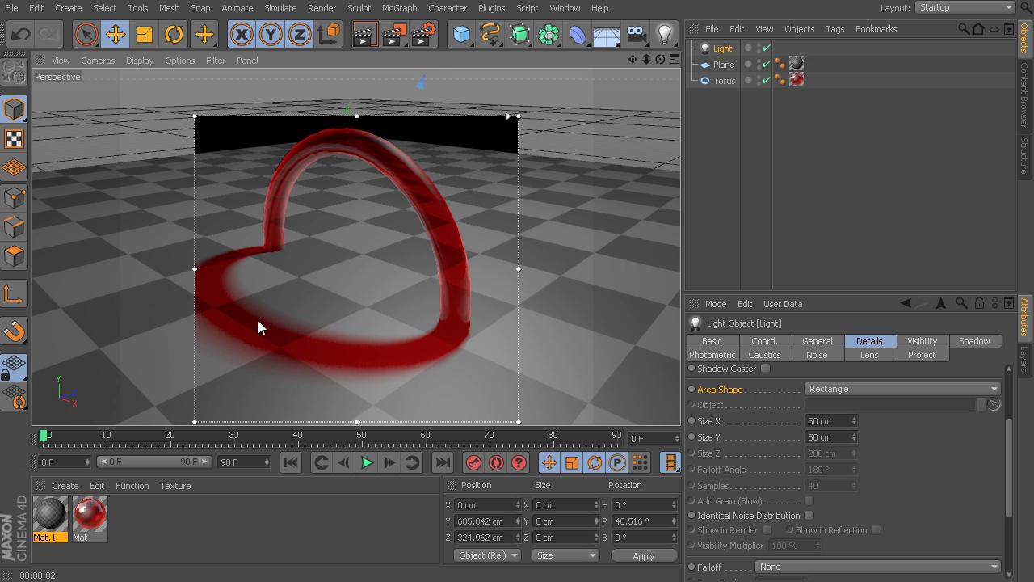
alt+drag(315, 281, 387, 293)
key(alt+r)
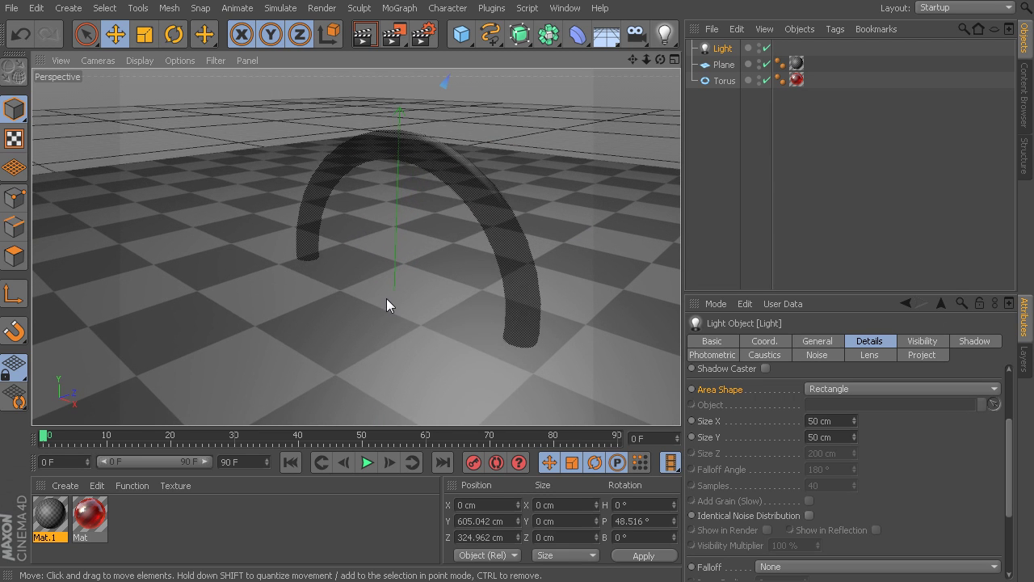
key(alt+r)
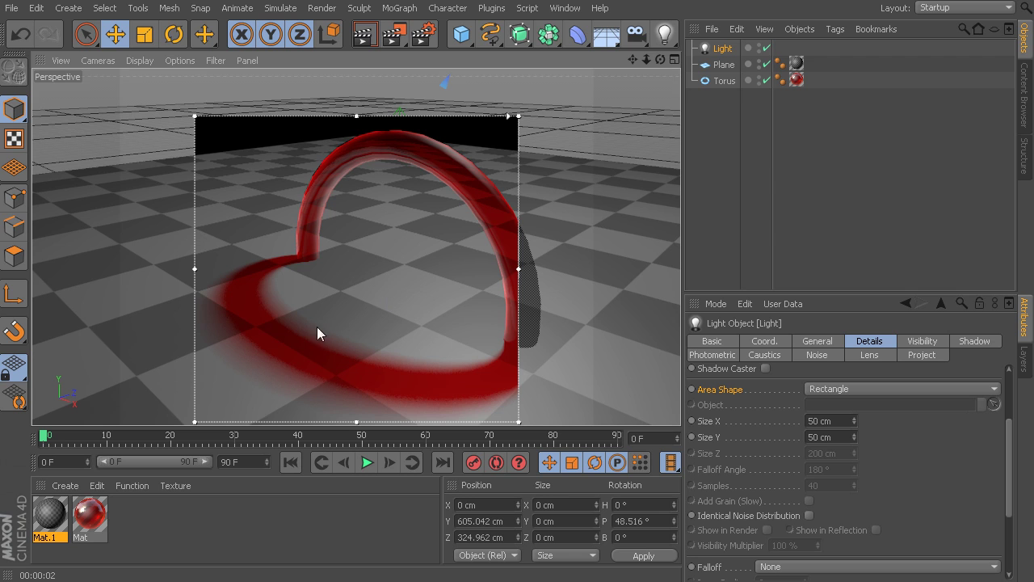
mouse_move(374, 326)
alt+mouse_down()
mouse_move(363, 331)
mouse_move(362, 369)
mouse_move(369, 343)
alt+mouse_up()
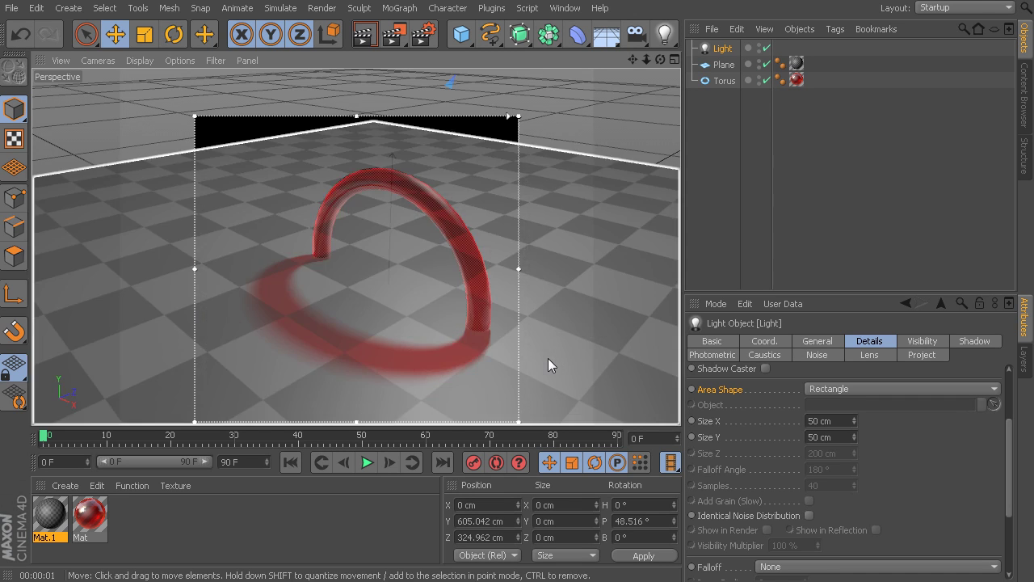
Step: Turn off the interactive render region and review the light's available shadow types, keeping Area selected
click(967, 345)
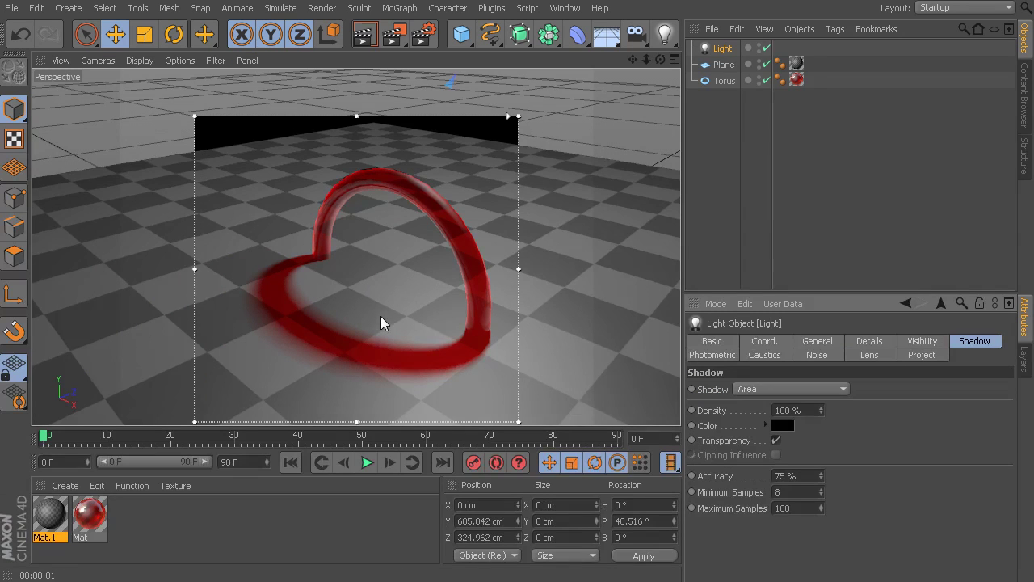
key(alt+r)
mouse_move(441, 315)
alt+mouse_down()
mouse_move(480, 326)
mouse_move(478, 316)
mouse_move(423, 307)
mouse_move(443, 304)
alt+mouse_up()
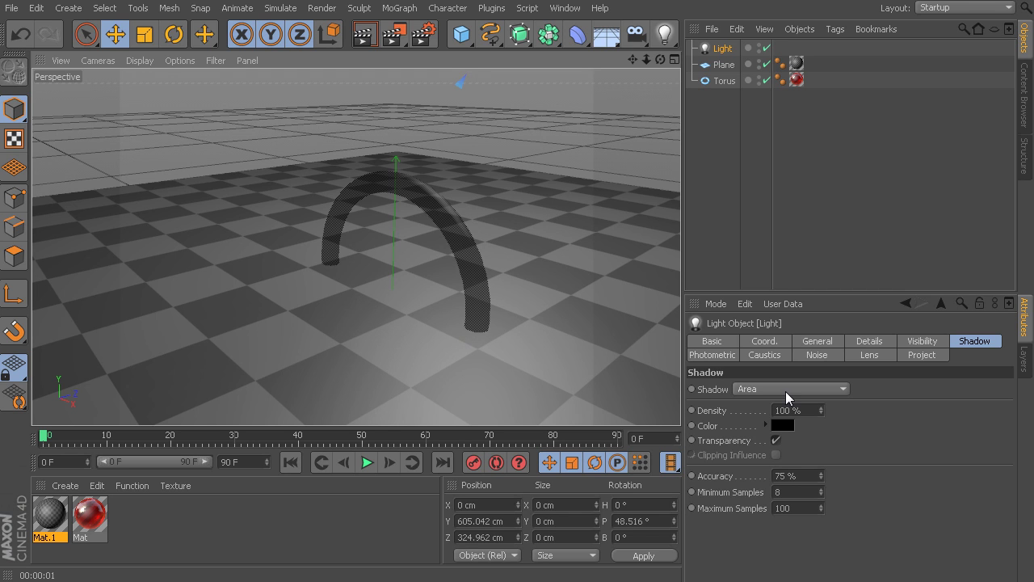
click(786, 389)
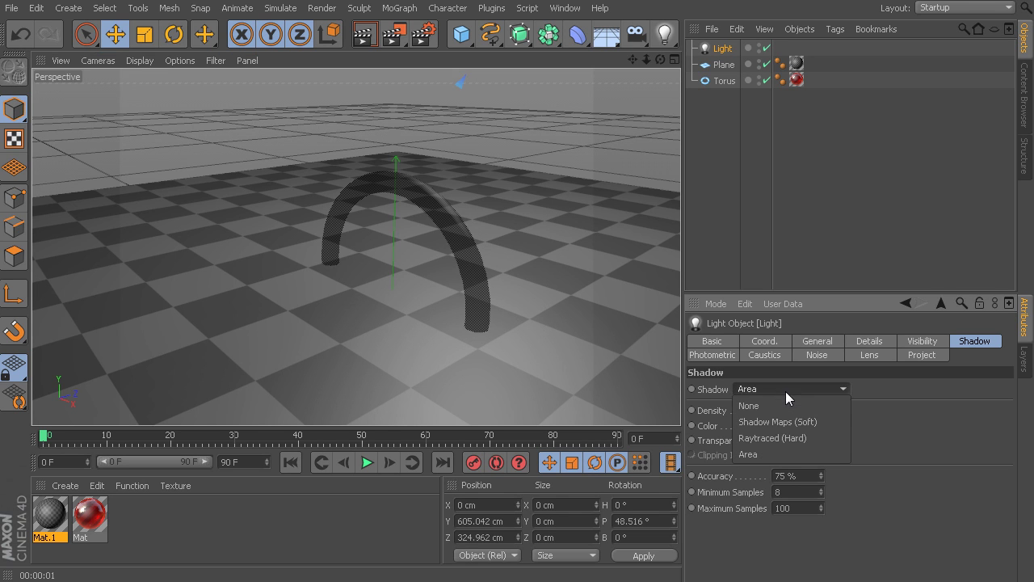
click(821, 454)
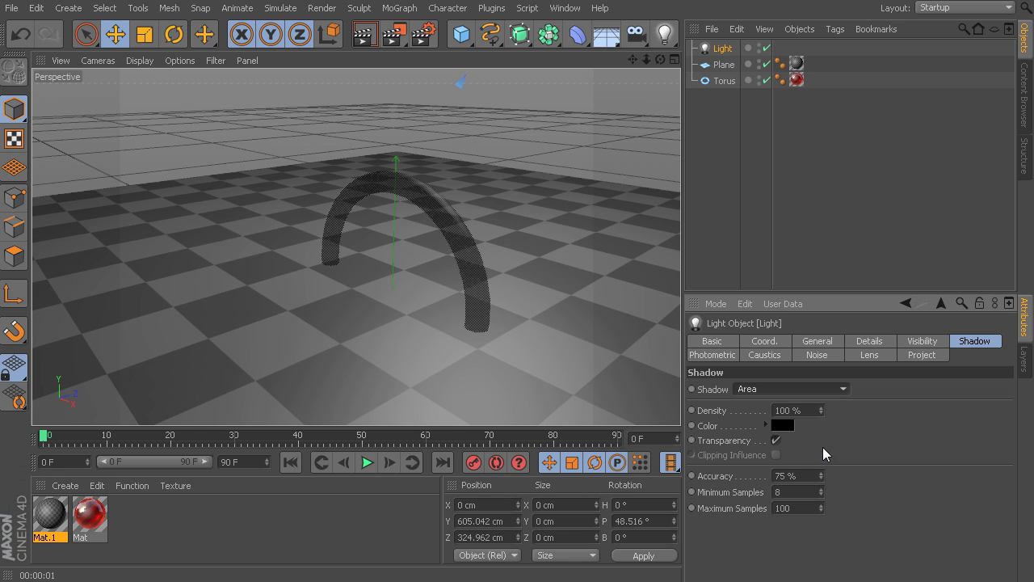
click(840, 391)
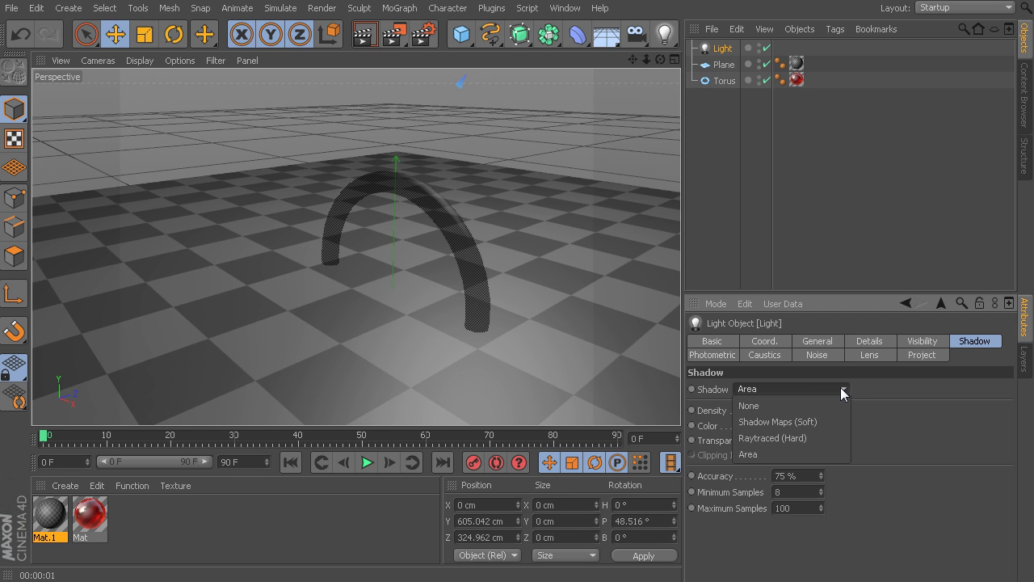